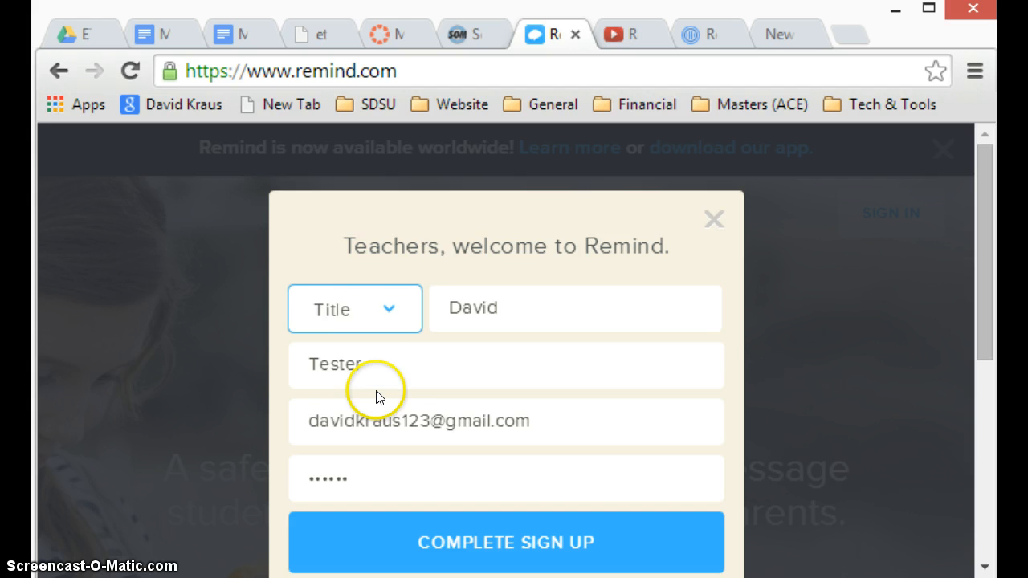
# Choose Mr. as the teacher's title and complete the Remind sign-up.
pyautogui.click(363, 314)
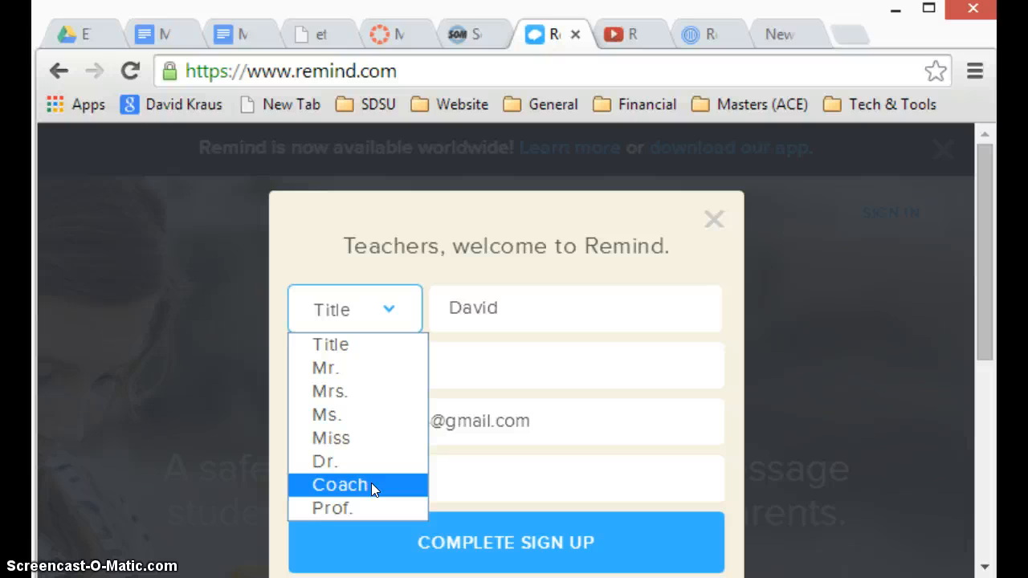
pyautogui.click(365, 368)
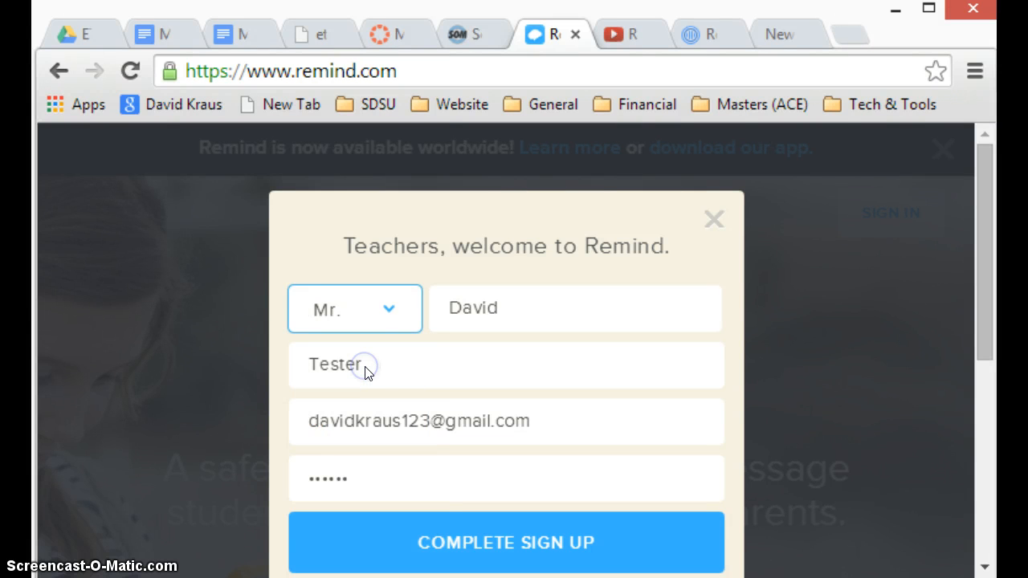
pyautogui.click(464, 542)
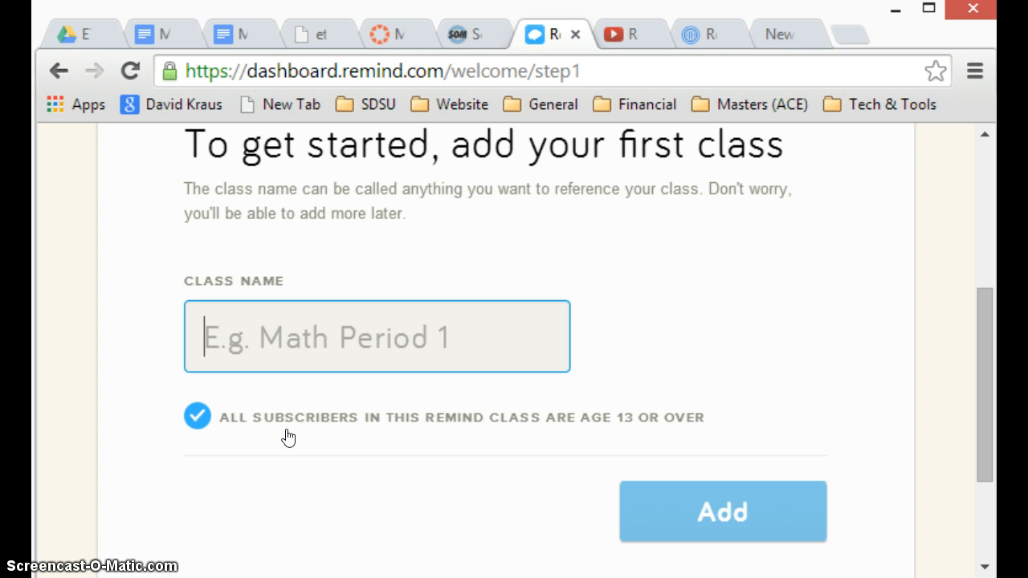
pyautogui.write('Club ')
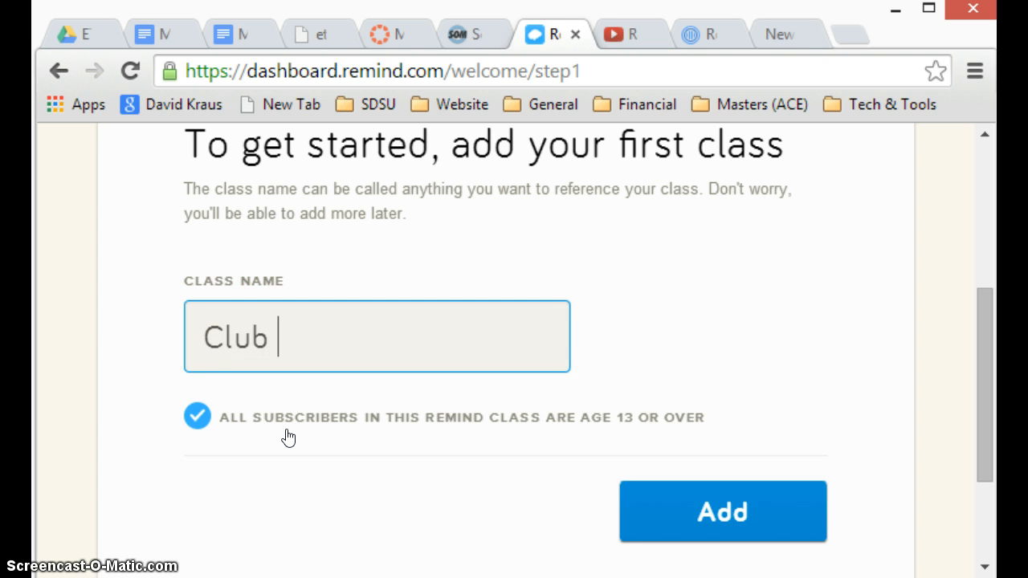
pyautogui.write('Chesas')
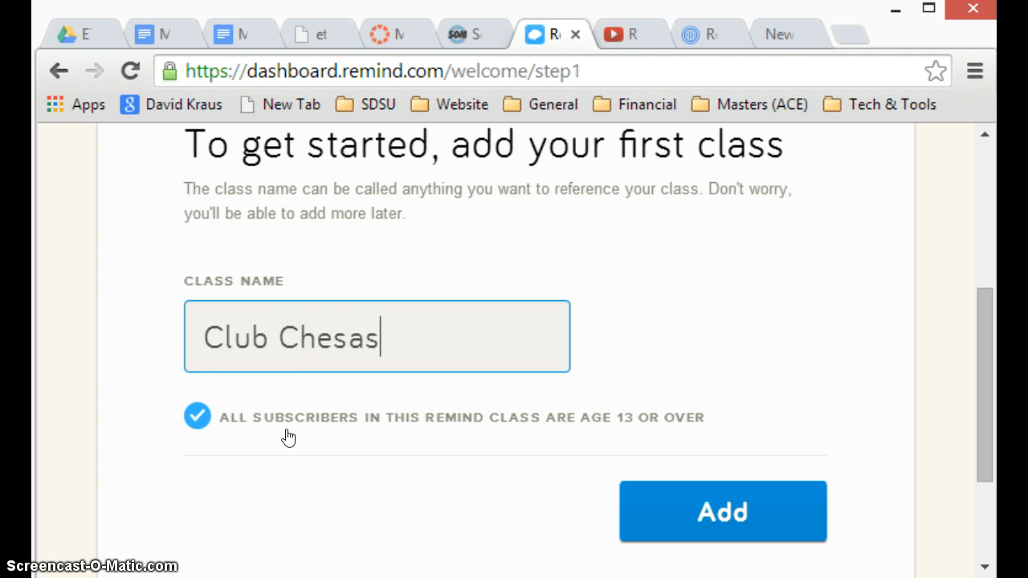
pyautogui.press('BackSpace')
pyautogui.press('BackSpace')
pyautogui.press('BackSpace')
pyautogui.press('BackSpace')
pyautogui.press('BackSpace')
pyautogui.press('BackSpace')
pyautogui.press('BackSpace')
pyautogui.press('BackSpace')
pyautogui.press('BackSpace')
pyautogui.press('BackSpace')
pyautogui.press('BackSpace')
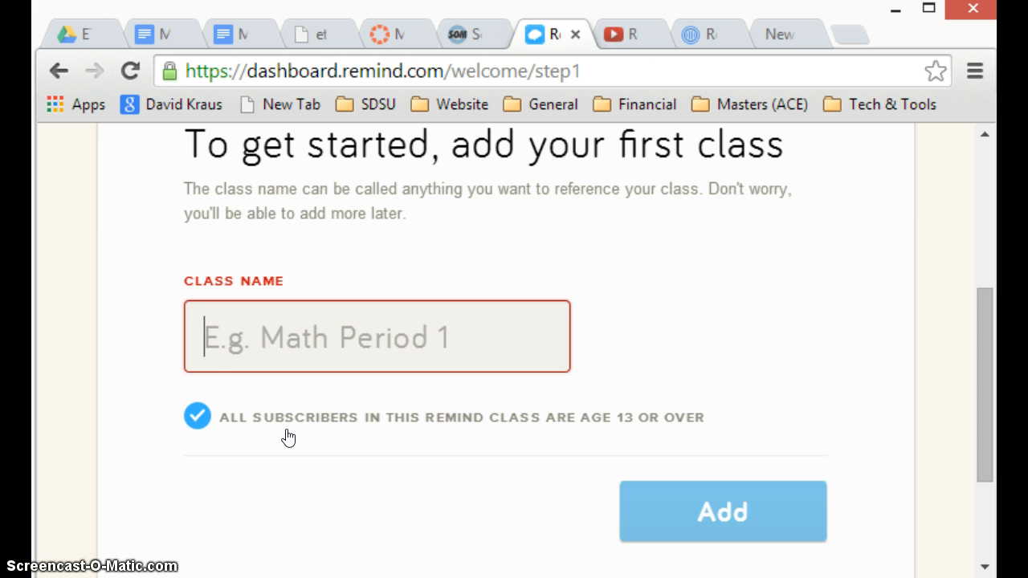
# Name the first class "English 10 (2nd)" and add it, keeping the age 13 or over option enabled.
pyautogui.write('English ')
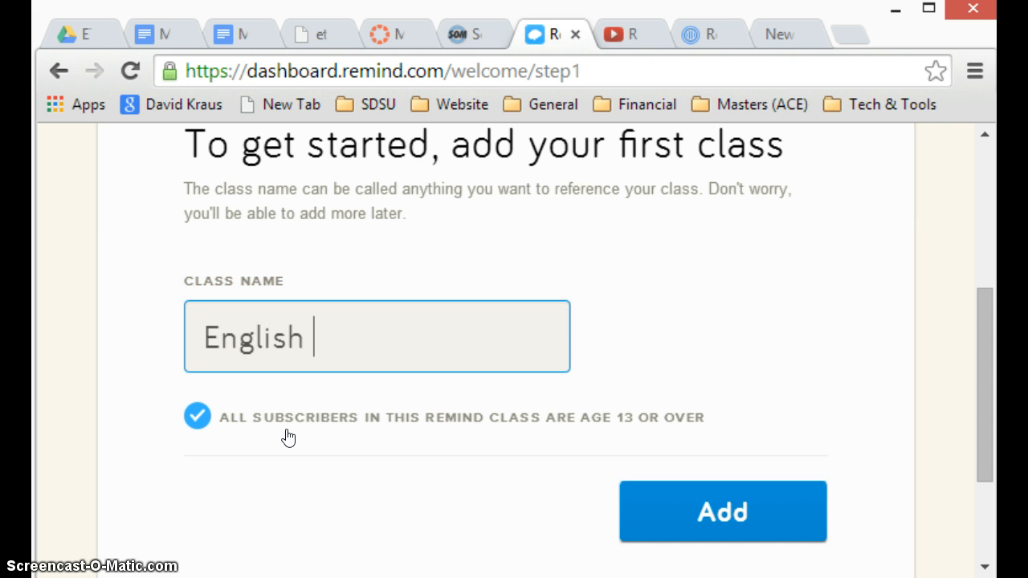
pyautogui.write('10 w')
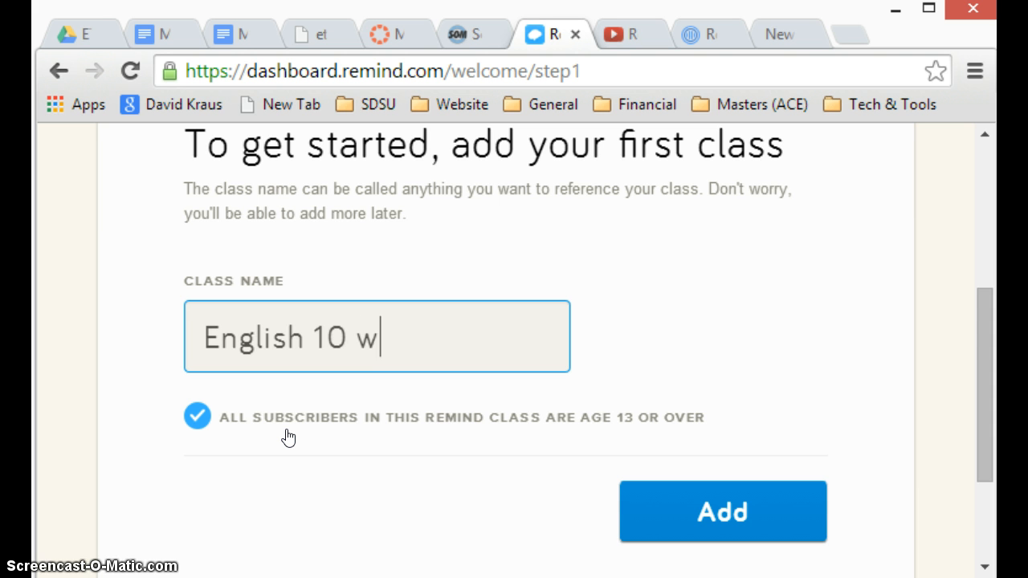
pyautogui.press('BackSpace')
pyautogui.write('se')
pyautogui.press('BackSpace')
pyautogui.press('BackSpace')
pyautogui.write('2n')
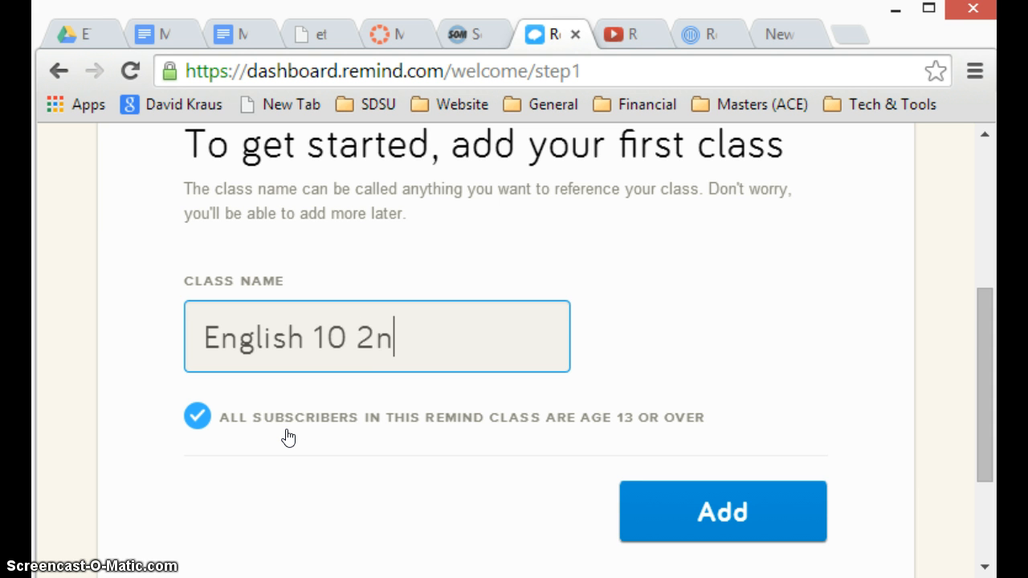
pyautogui.write('d)')
pyautogui.press('Left')
pyautogui.press('Left')
pyautogui.press('Left')
pyautogui.press('Left')
pyautogui.write('(')
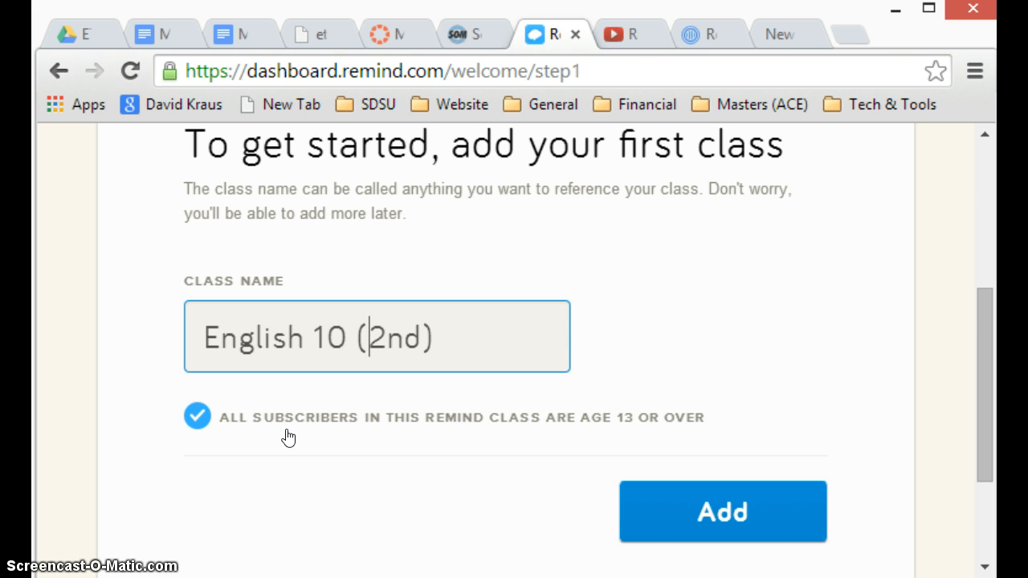
pyautogui.click(693, 487)
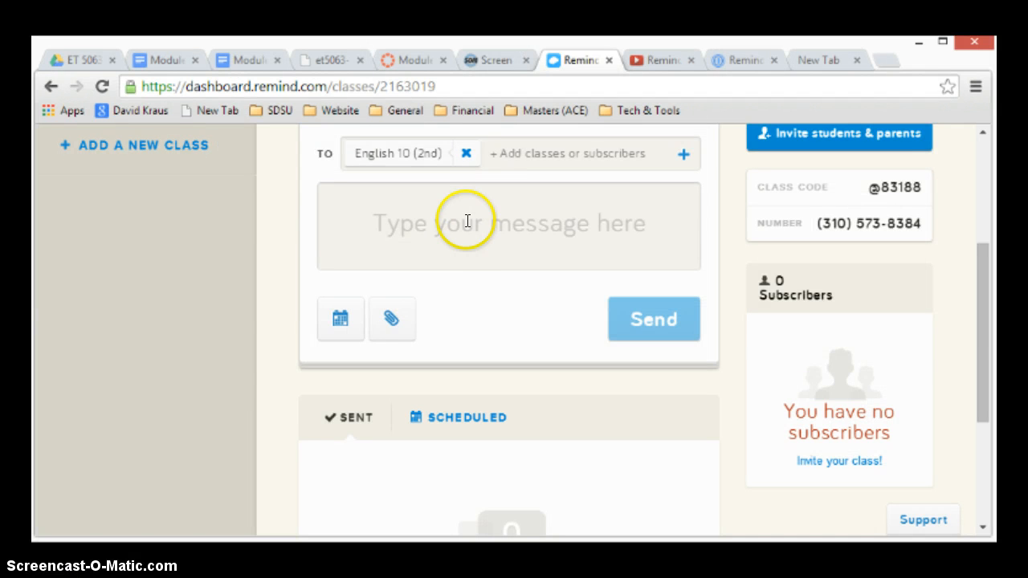
# Begin a message to the English 10 (2nd) class with "Hi students." and a sentence introducing the teacher by name.
pyautogui.click(334, 205)
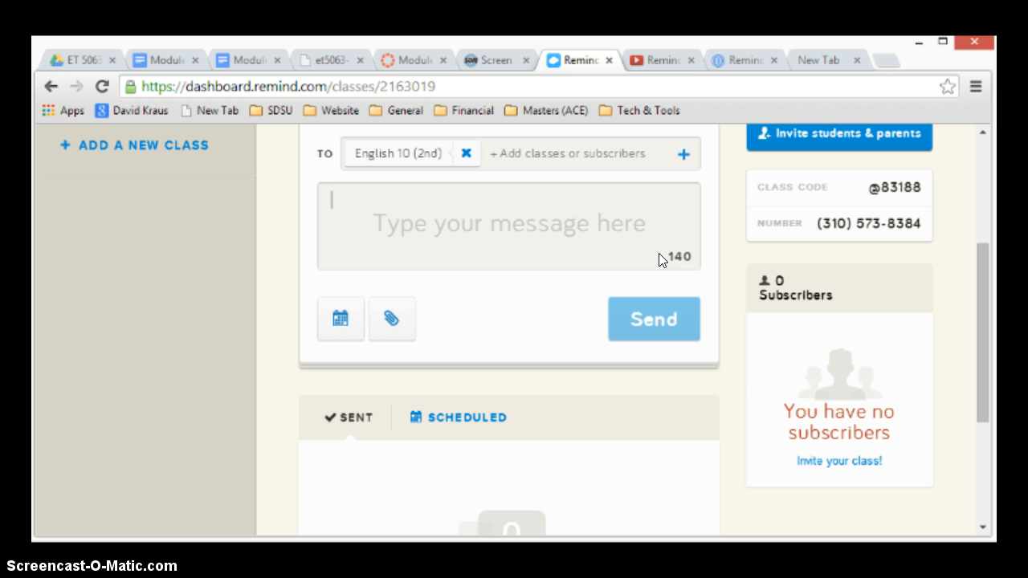
pyautogui.press('super+c')
pyautogui.click(412, 218)
pyautogui.write('Hi s')
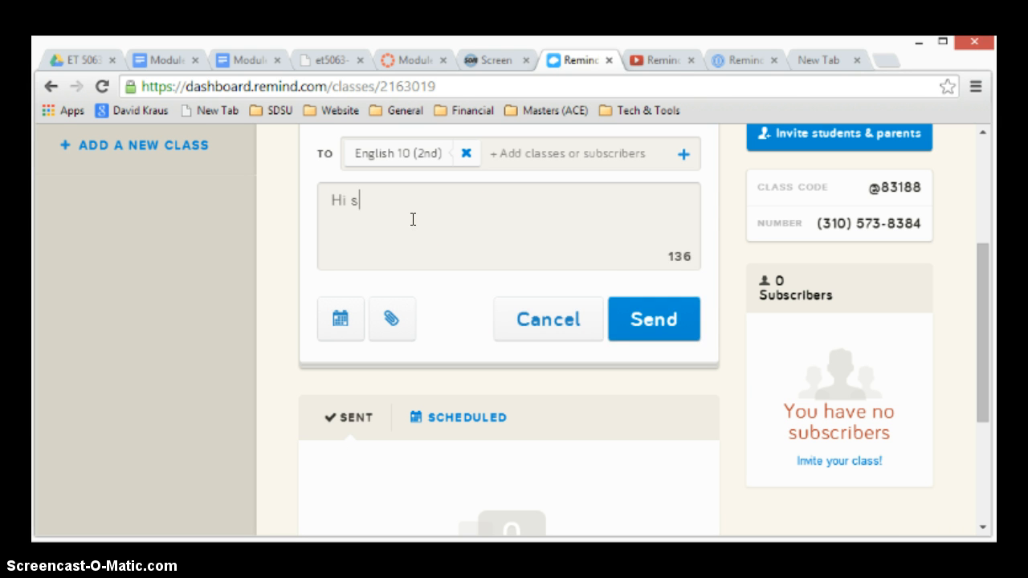
pyautogui.write("tudents. It's")
pyautogui.press('BackSpace')
pyautogui.write("'s Mr. K.")
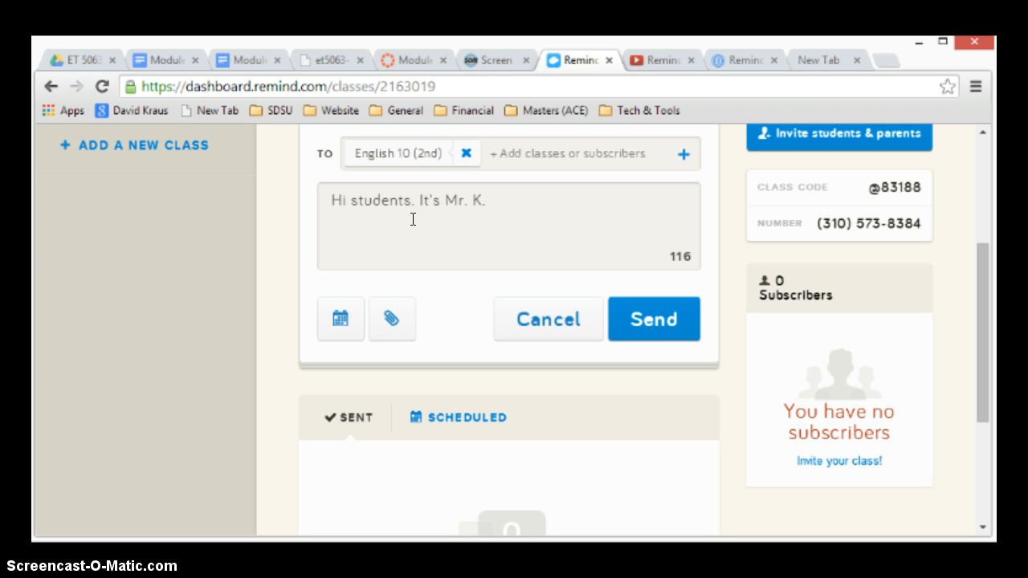
# Continue the message with "The major assignment is due. See website for details, handouts and further support.".
pyautogui.write('The mak')
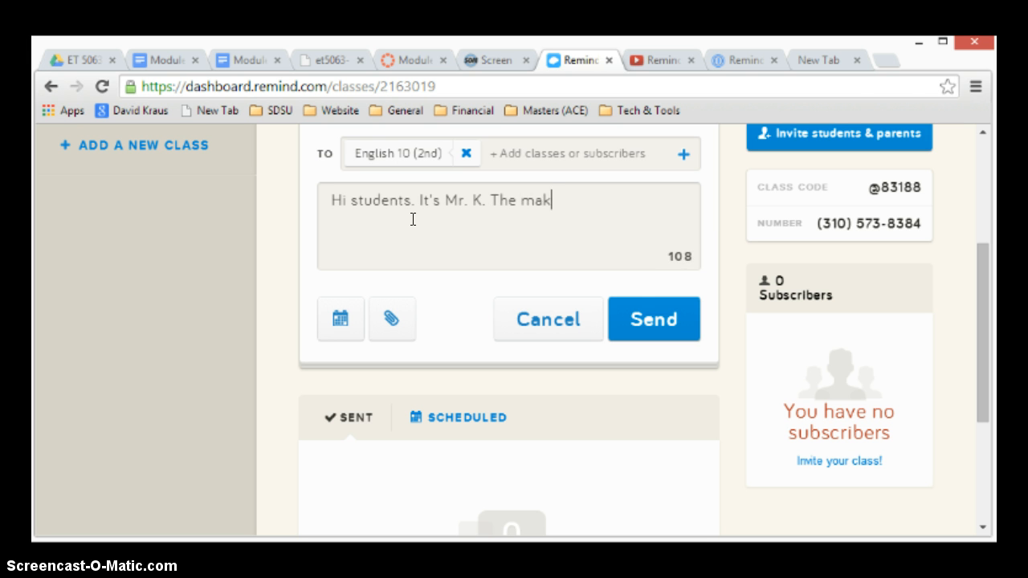
pyautogui.press('BackSpace')
pyautogui.write('jor assign')
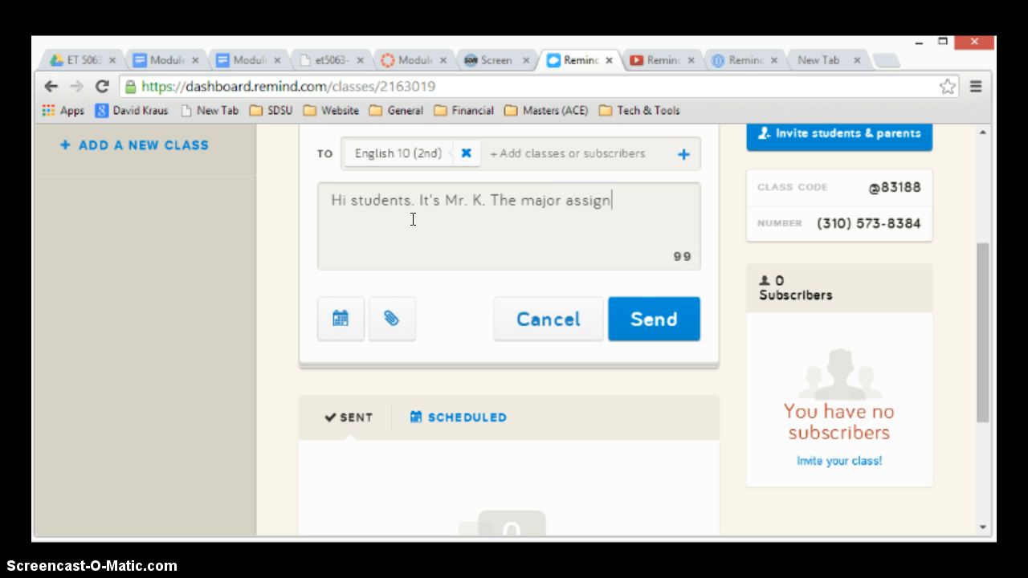
pyautogui.write('ment is due')
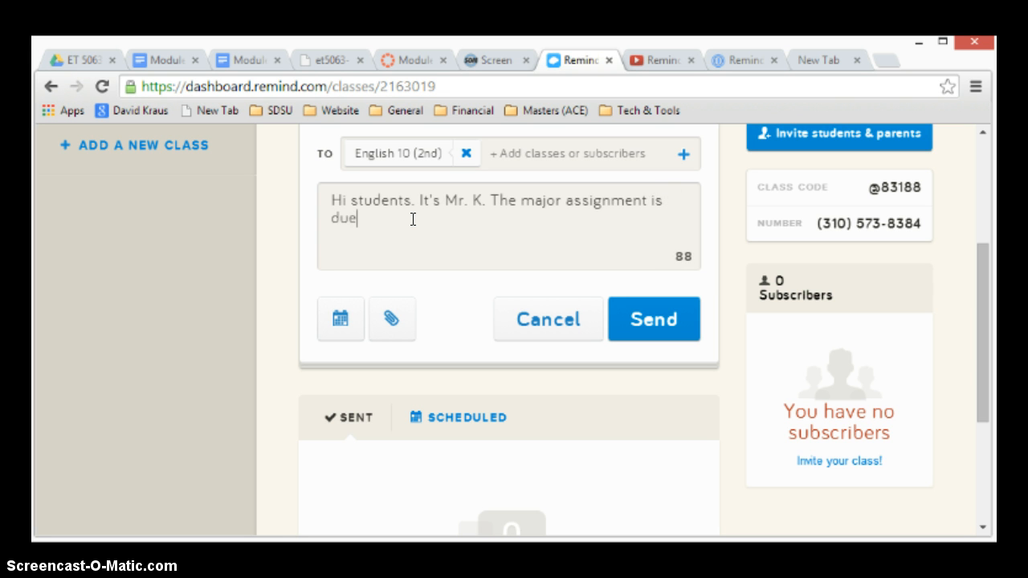
pyautogui.write('. See website for details')
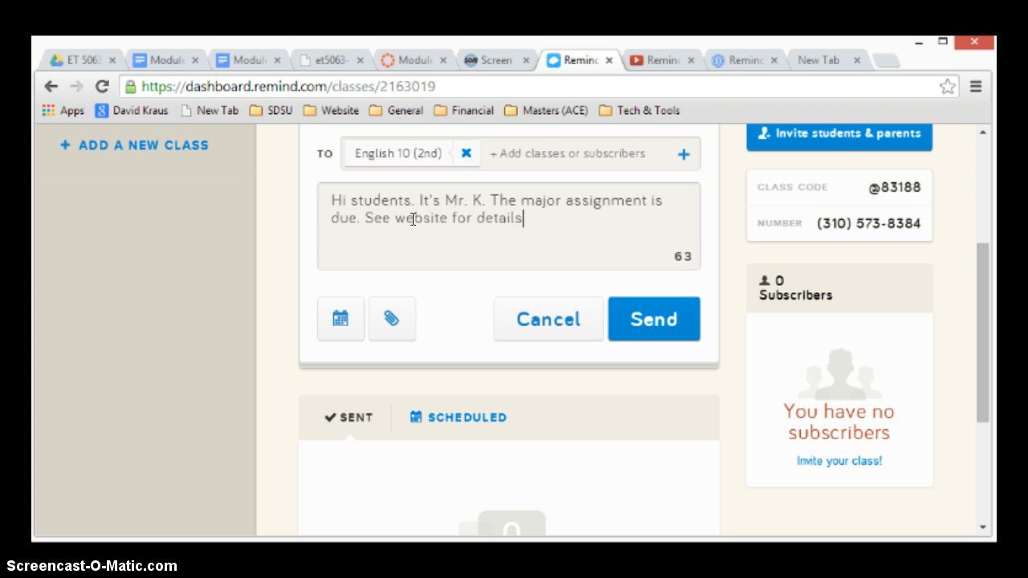
pyautogui.write(', handou')
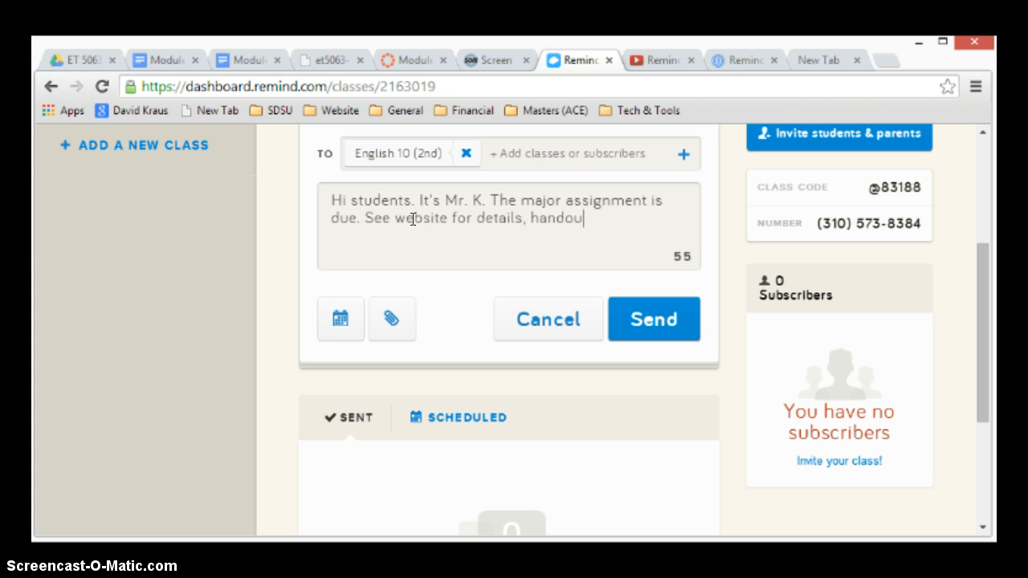
pyautogui.write('ts and further')
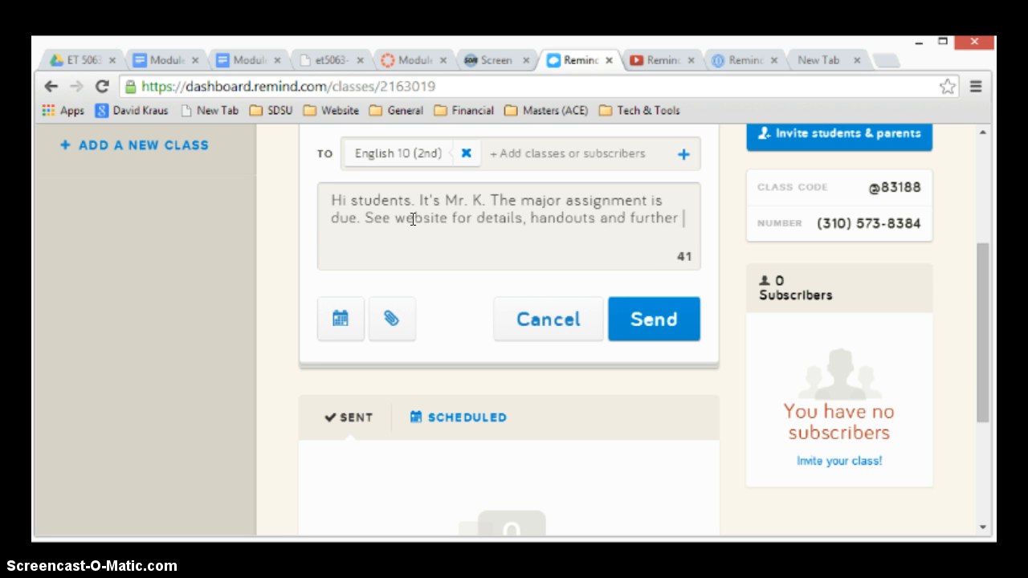
pyautogui.write(' support')
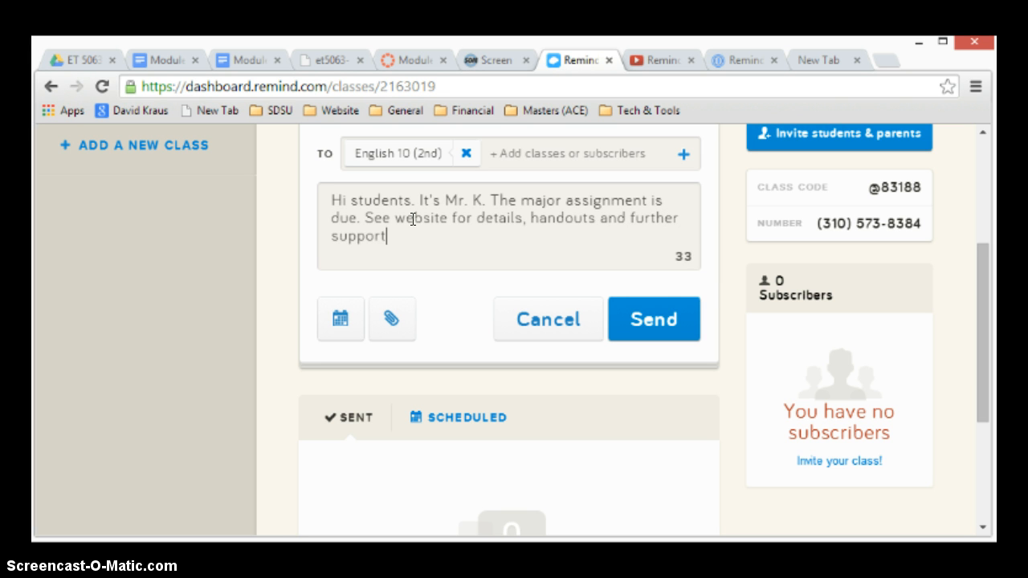
pyautogui.write('.')
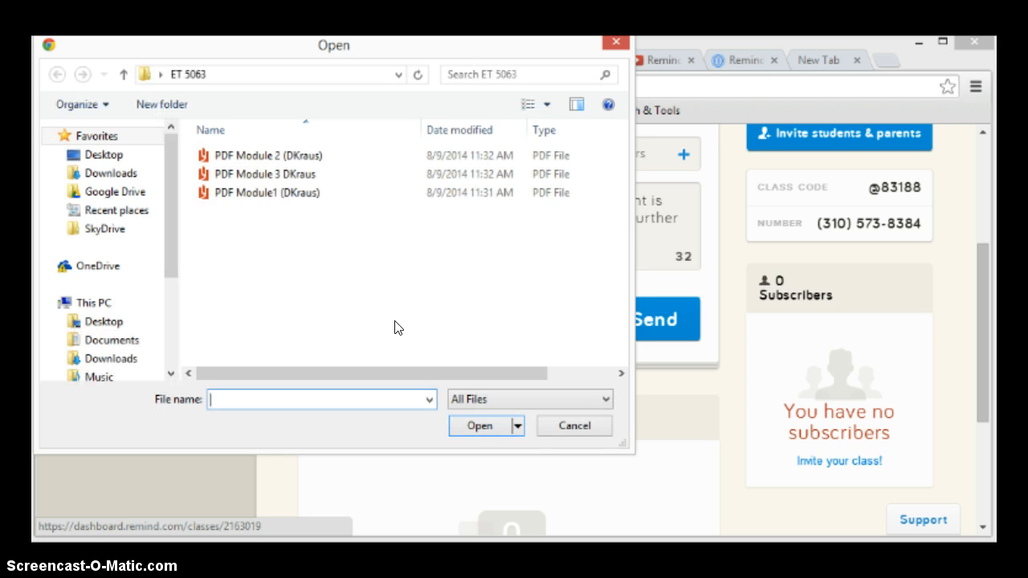
# View the PDF files available to attach to the message, and leave the file chooser without attaching one.
pyautogui.click(398, 310)
pyautogui.click(268, 174)
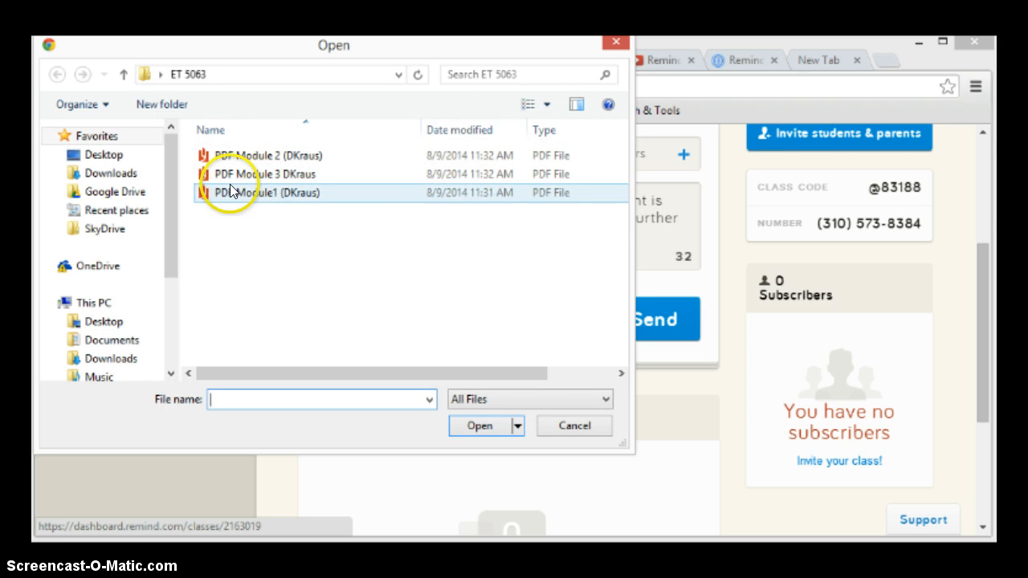
pyautogui.click(616, 41)
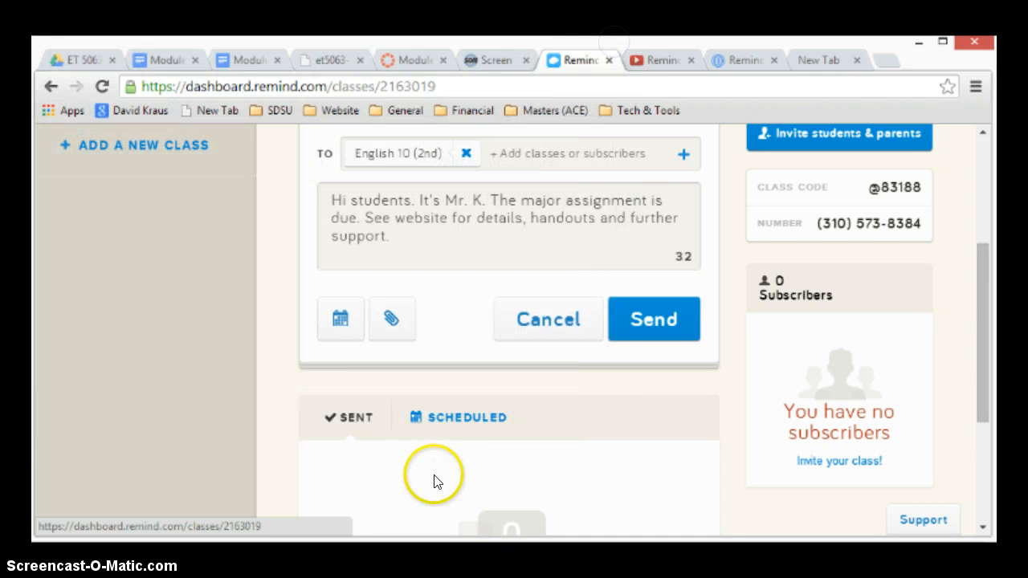
# Show the message's schedule-for-later options and look through the available dates and sending times.
pyautogui.click(341, 320)
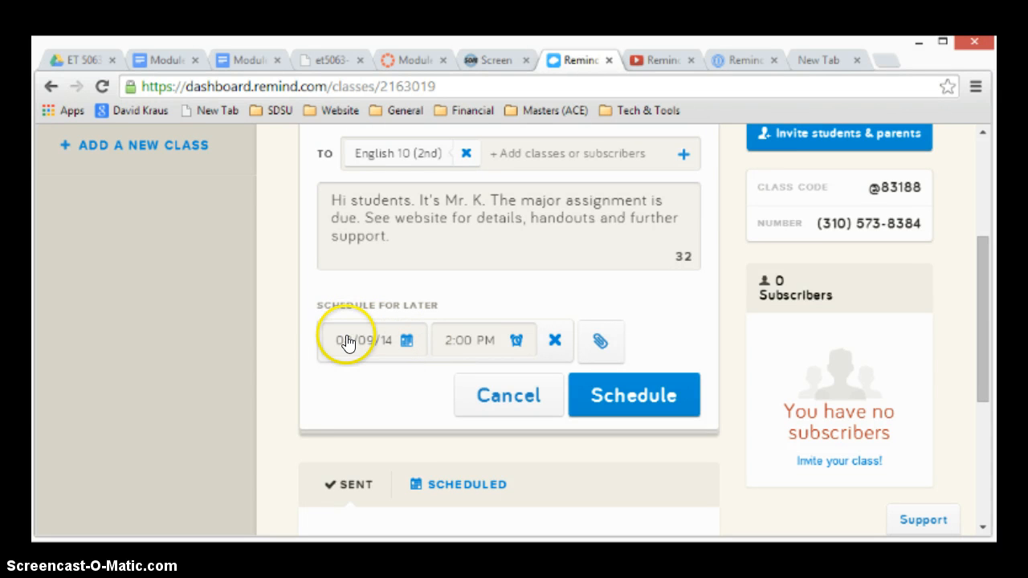
pyautogui.click(407, 340)
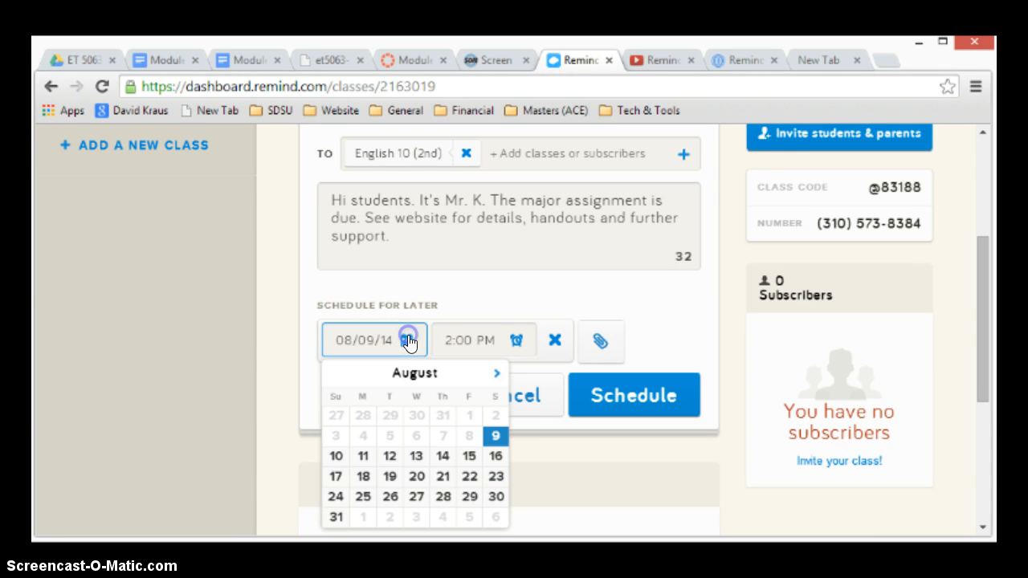
pyautogui.click(456, 341)
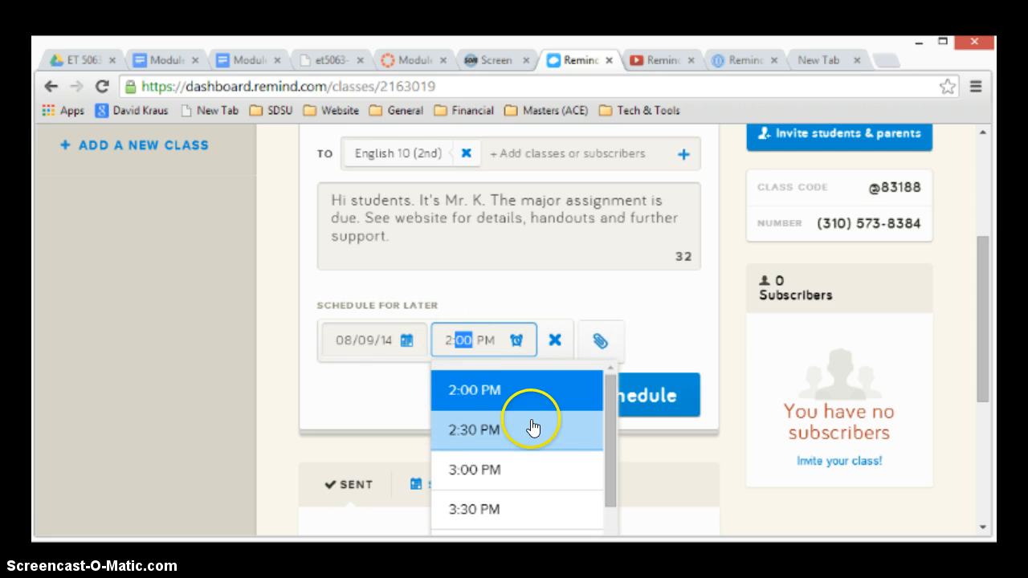
pyautogui.click(670, 324)
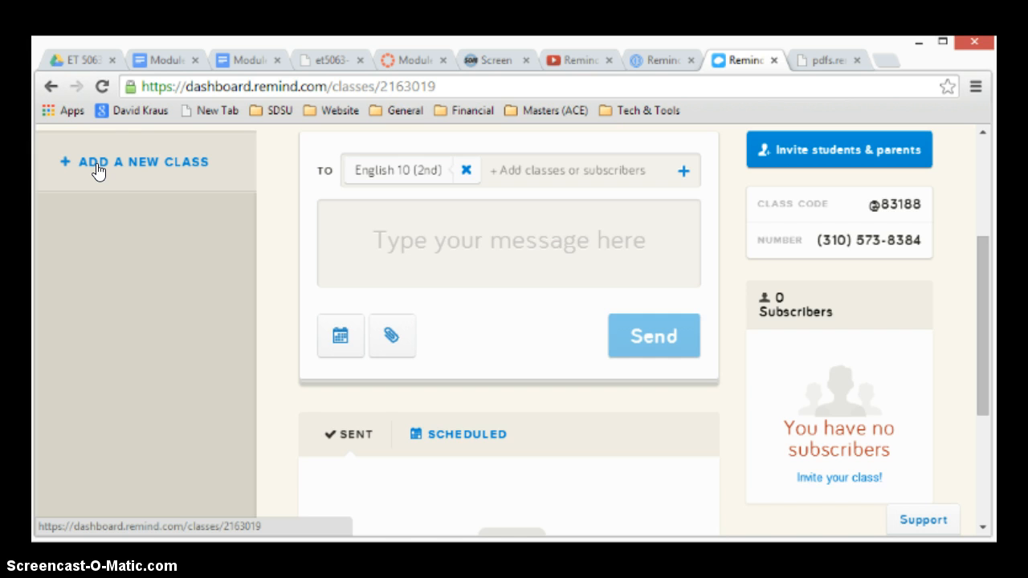
# Open the form for adding a new class, view the class code explanation, and close the form without adding anything.
pyautogui.click(133, 164)
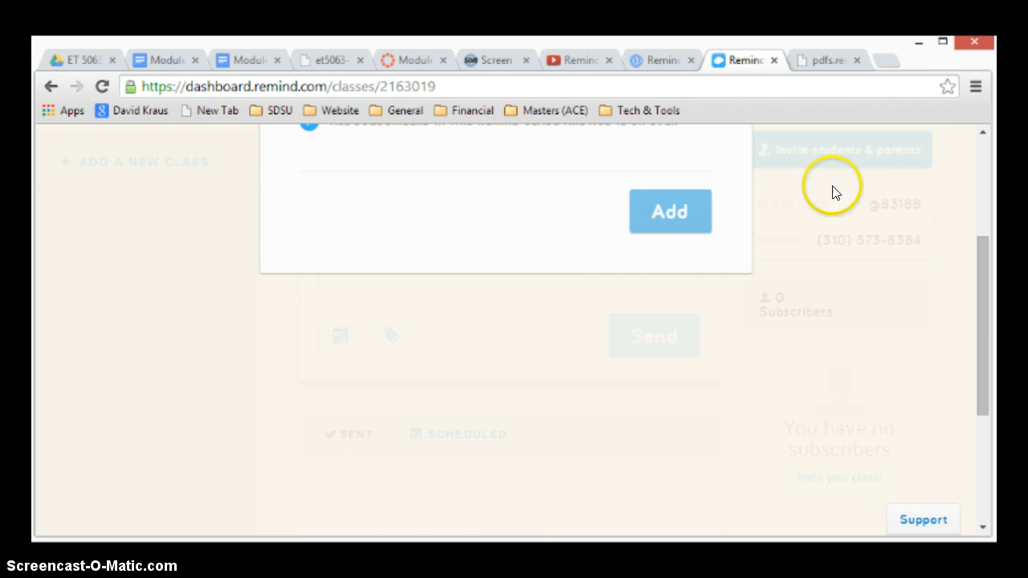
pyautogui.moveTo(983, 269); pyautogui.dragTo(988, 188)
pyautogui.moveTo(570, 251)
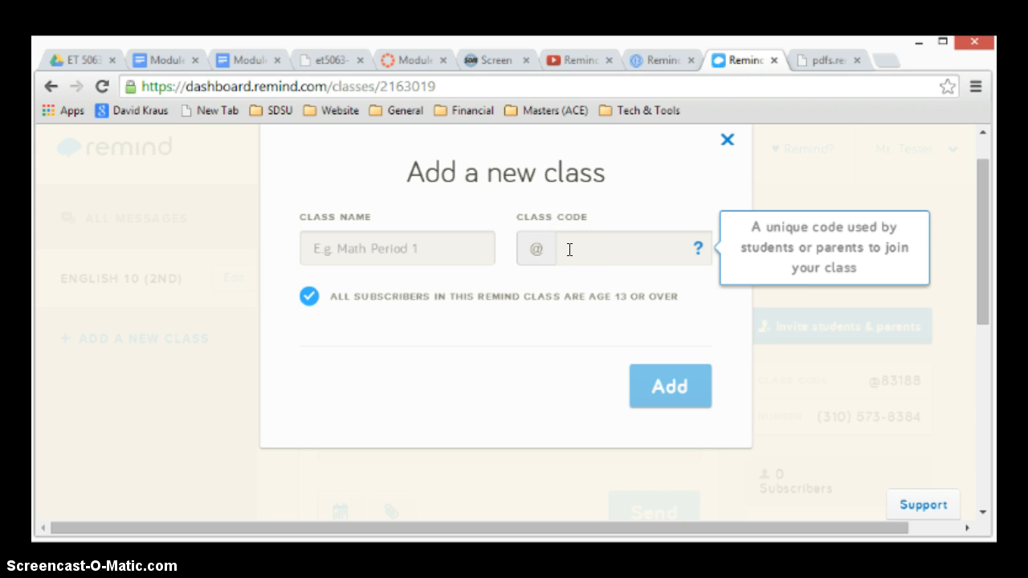
pyautogui.click(727, 139)
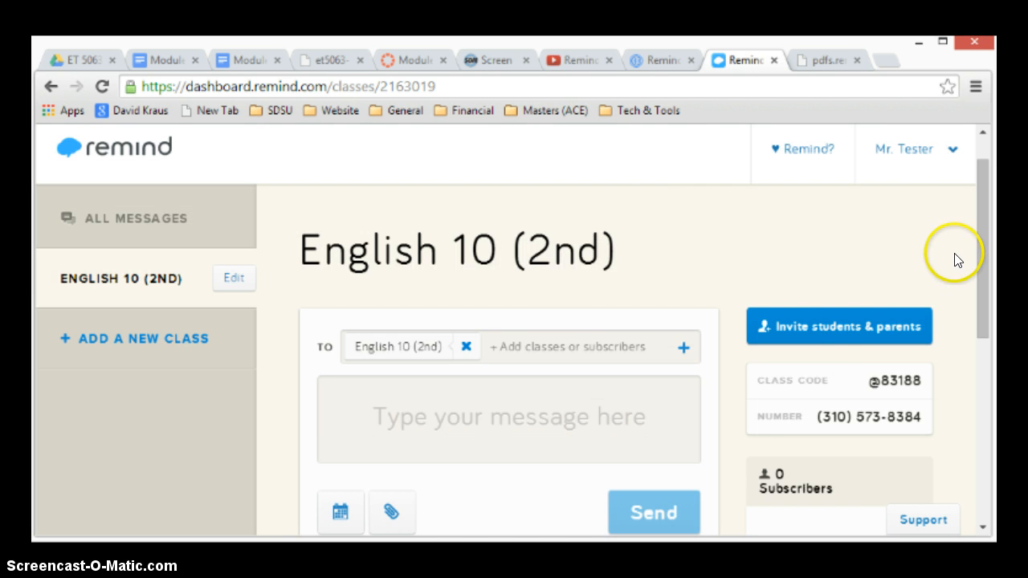
# View the options for inviting students and parents to the English 10 (2nd) class, and close them.
pyautogui.click(816, 329)
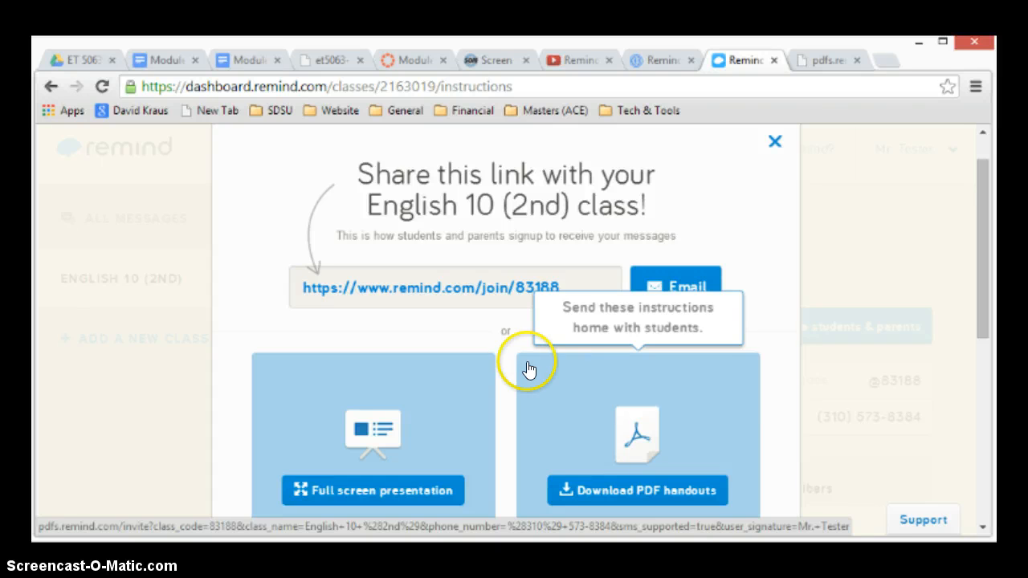
pyautogui.click(774, 143)
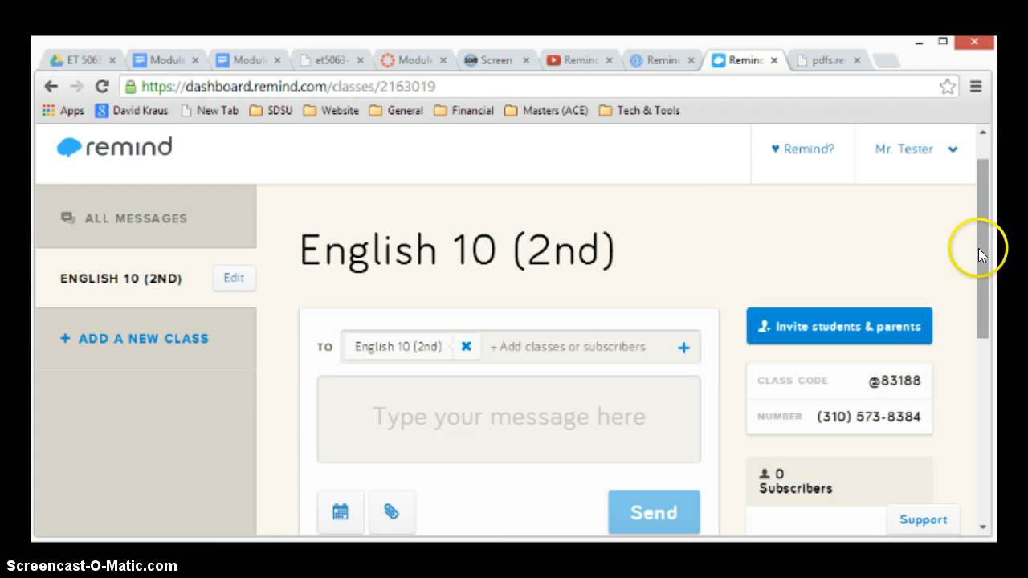
# Start a new message to English 10 (2nd) and open the file chooser for an attachment.
pyautogui.moveTo(978, 248); pyautogui.dragTo(978, 337)
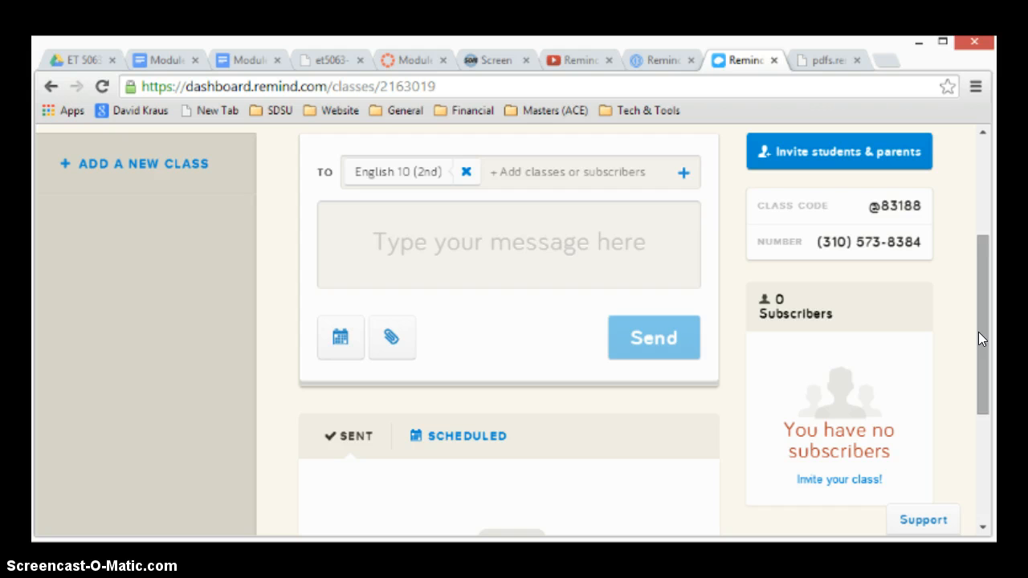
pyautogui.click(394, 218)
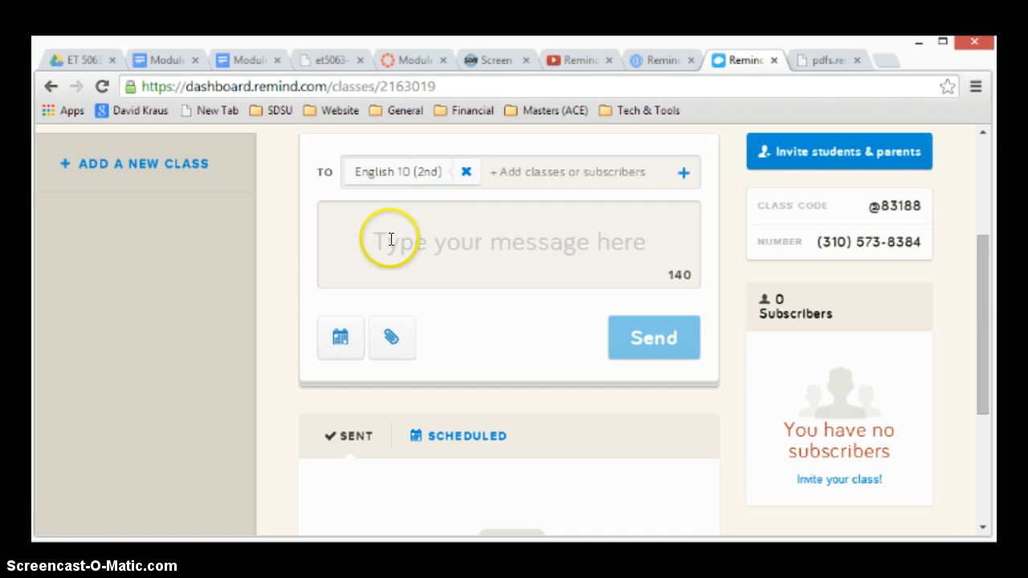
pyautogui.click(393, 340)
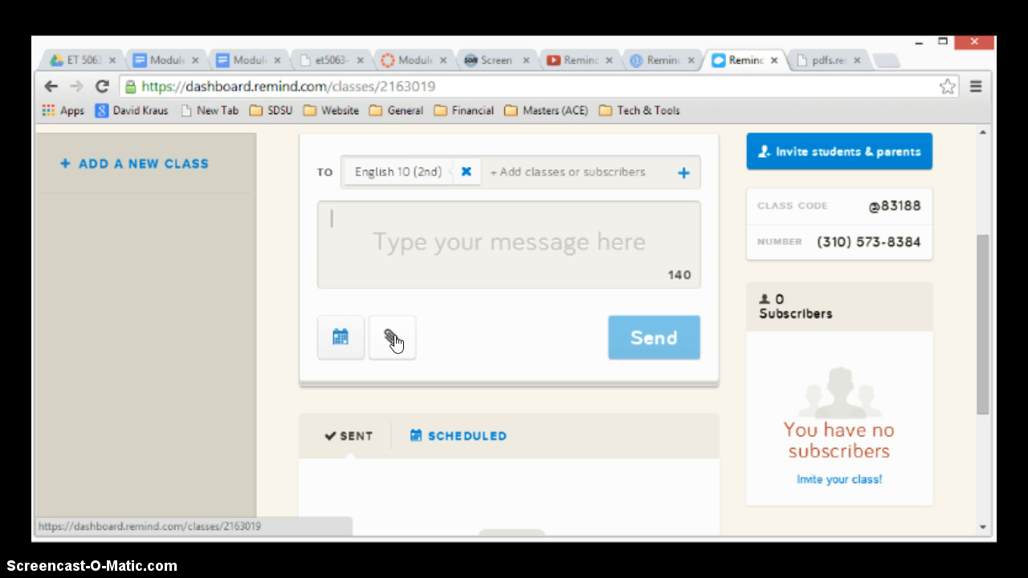